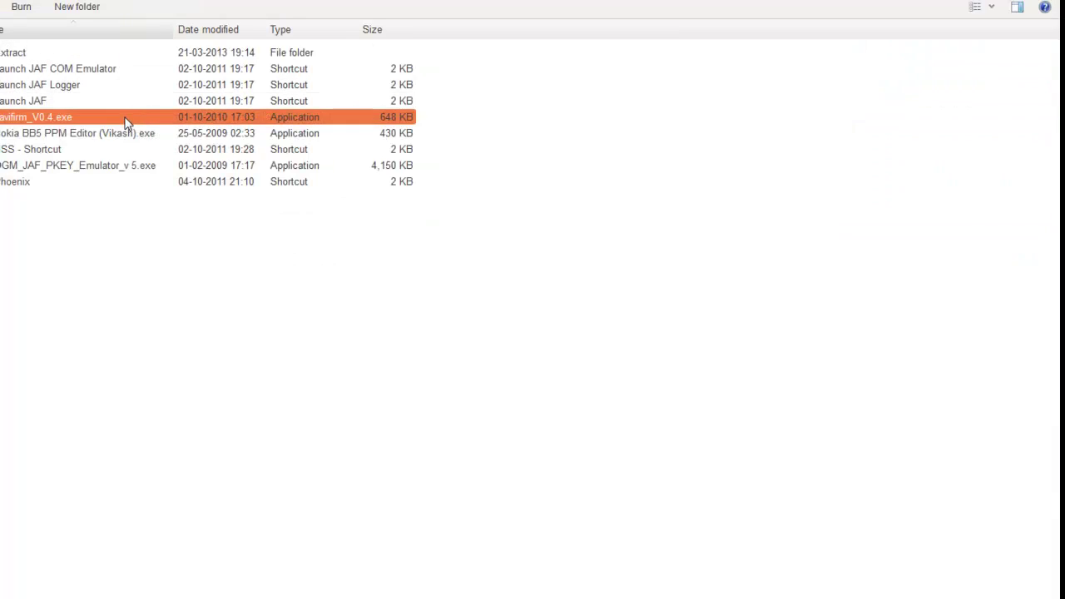
- Launch NaviFirm 0.4 and dismiss its communication error
double_click(127, 122)
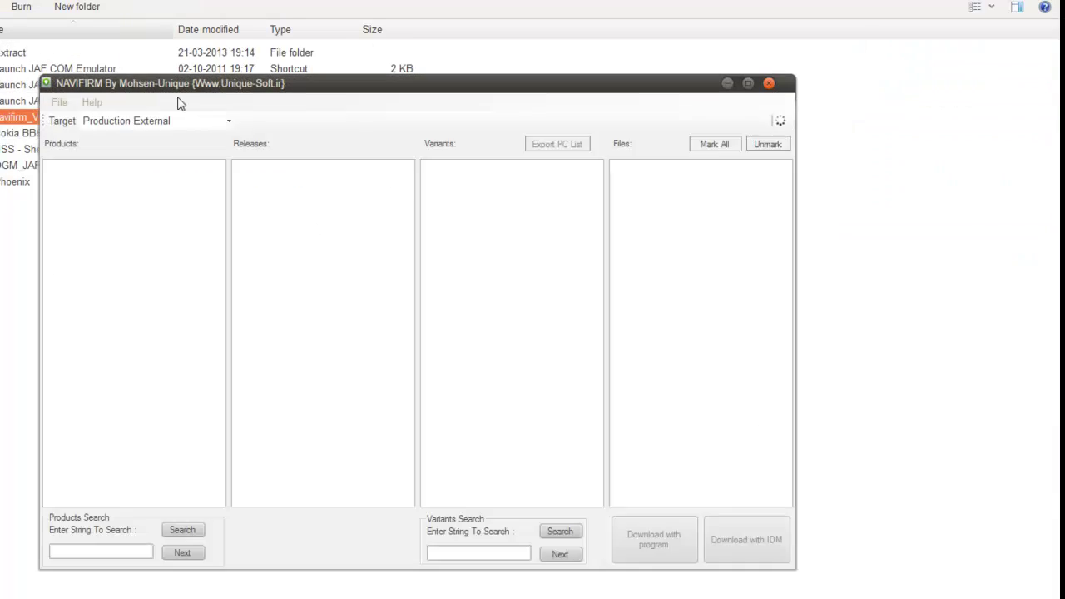
left_click_drag(225, 83, 289, 67)
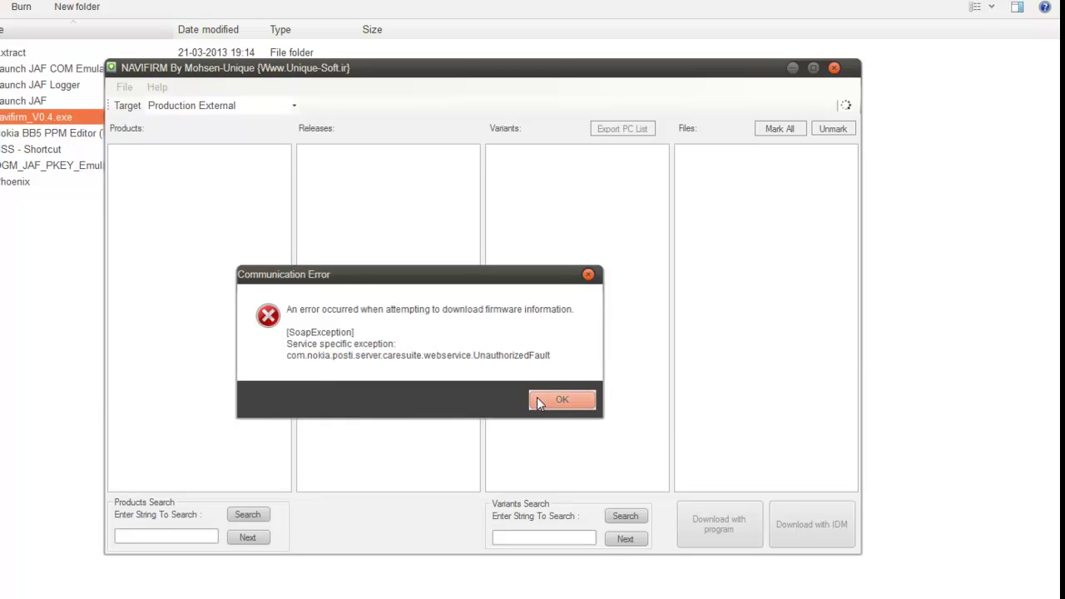
left_click(538, 401)
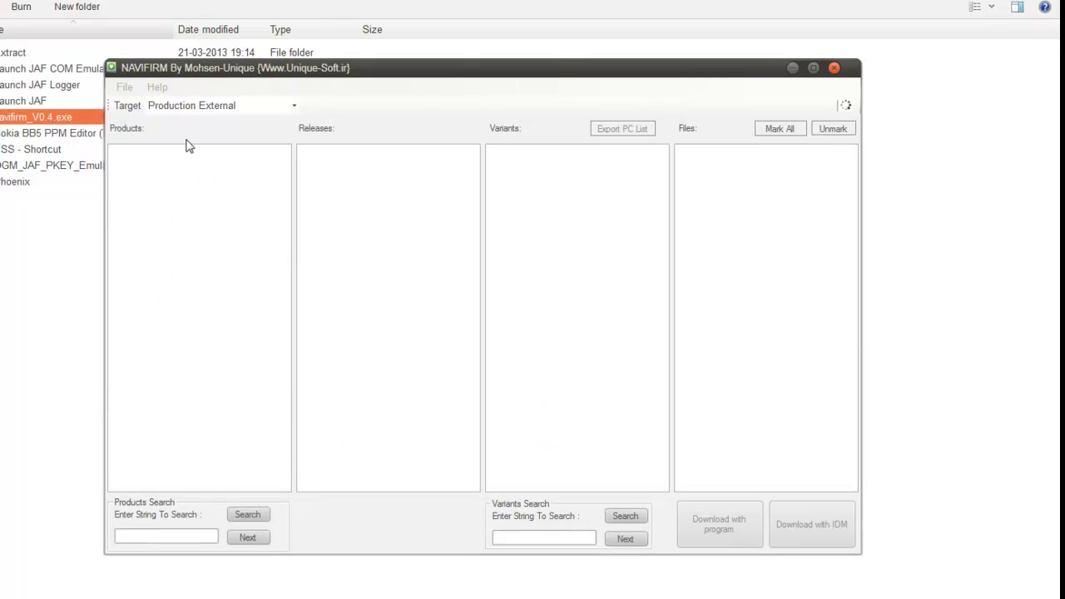
- Switch the target to Quality Assurance, dismiss the repeated error, and close NaviFirm
left_click(294, 105)
left_click(266, 139)
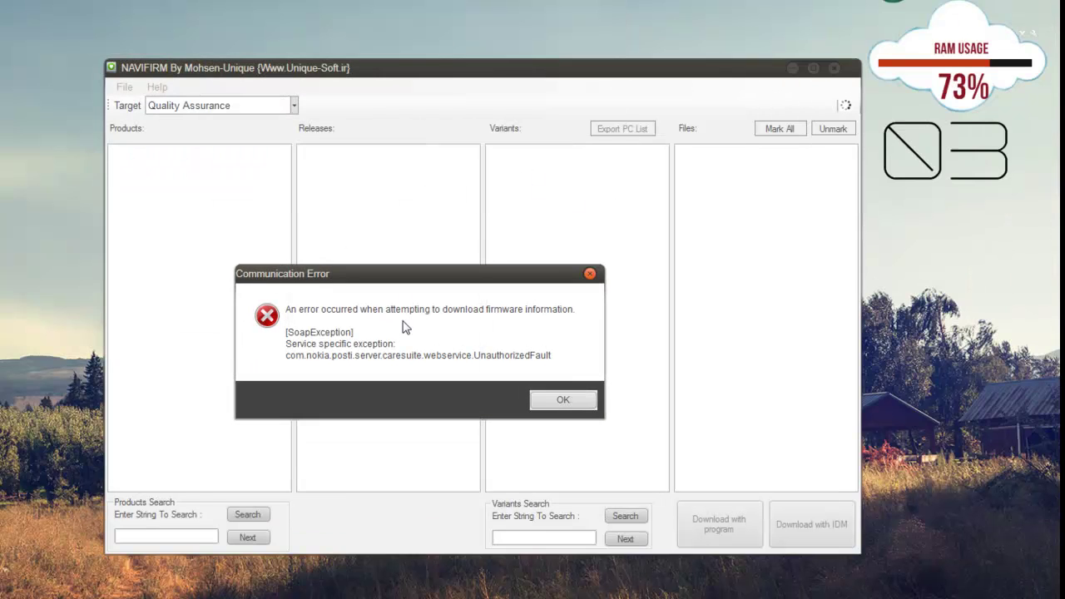
left_click(542, 407)
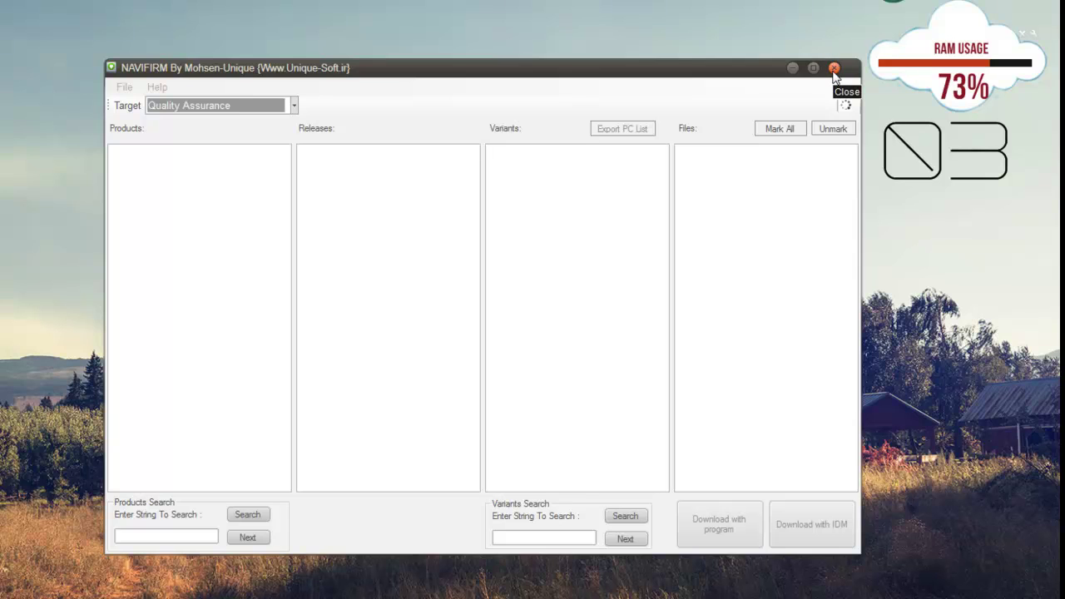
left_click(834, 68)
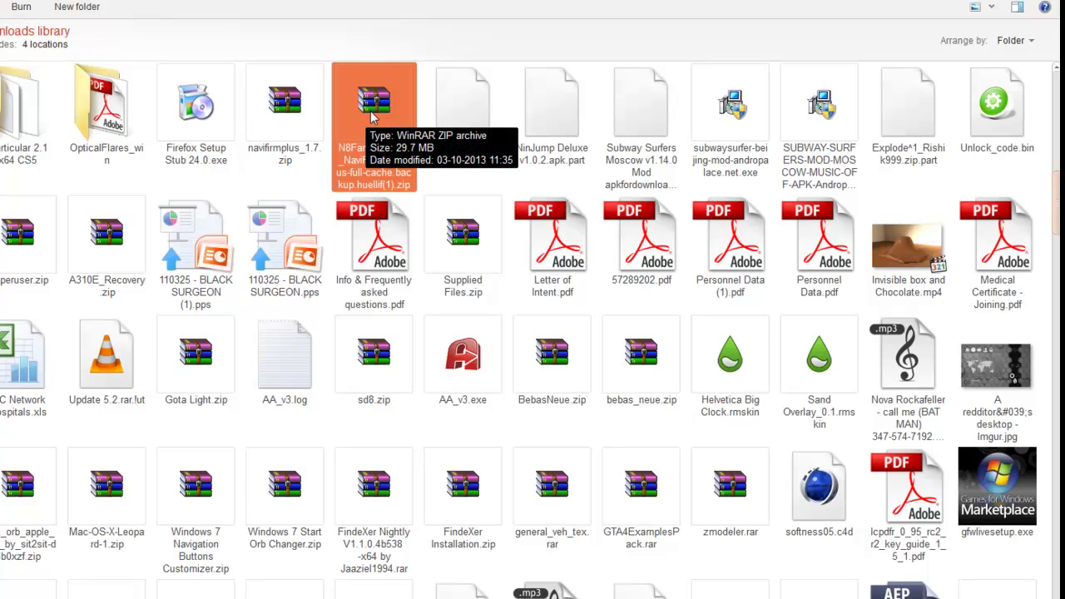
- Open the N8FanClub NaviFirm 1.7 plus full-cache zip from Downloads in WinRAR
double_click(372, 117)
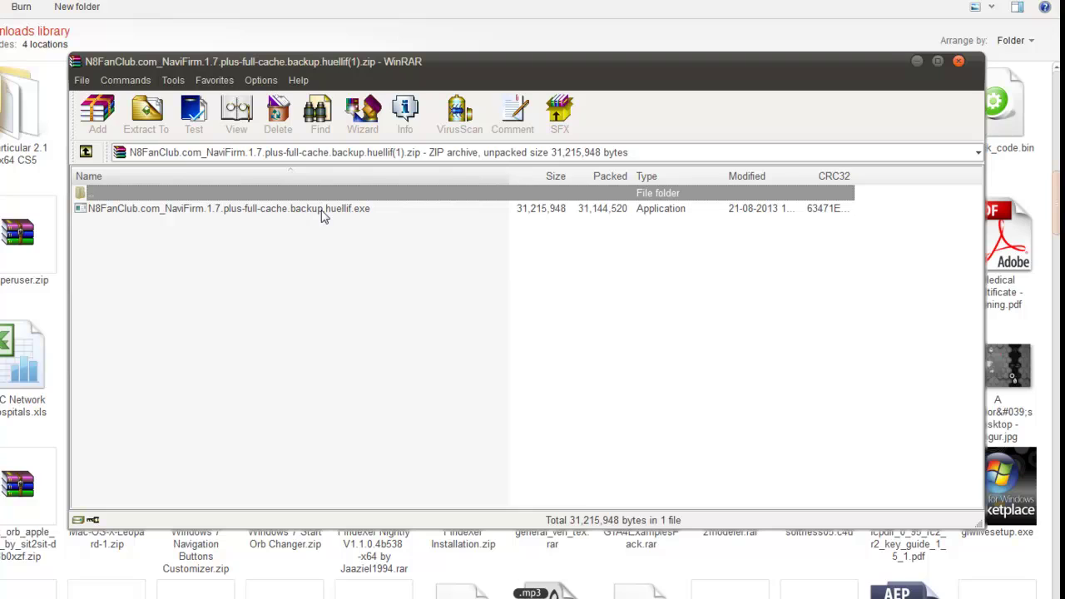
- Run the self-extracting exe and choose G:\Navifirm as its destination folder
double_click(323, 208)
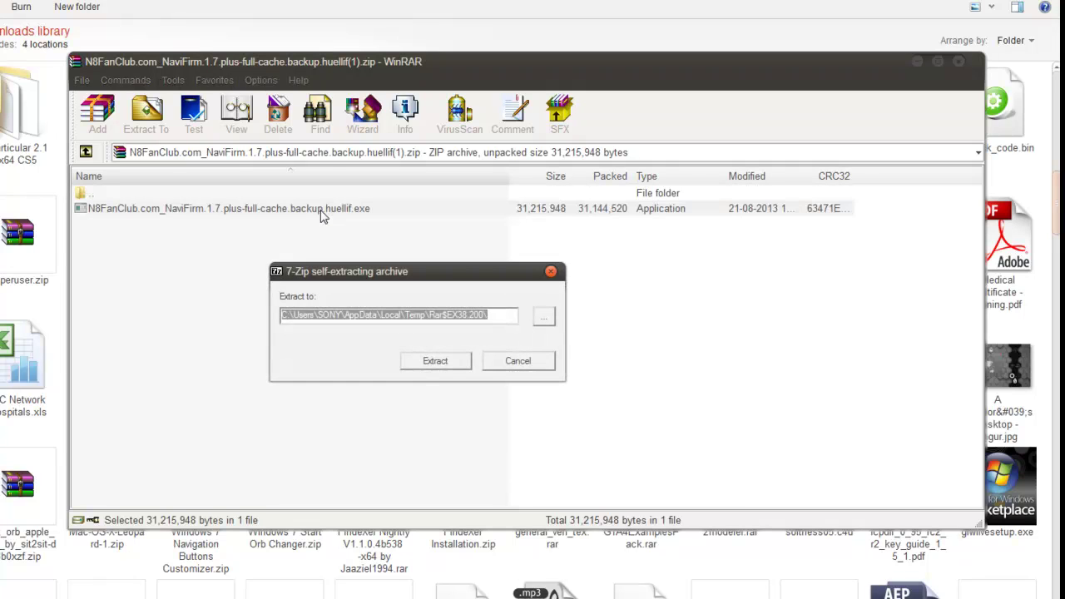
left_click(545, 317)
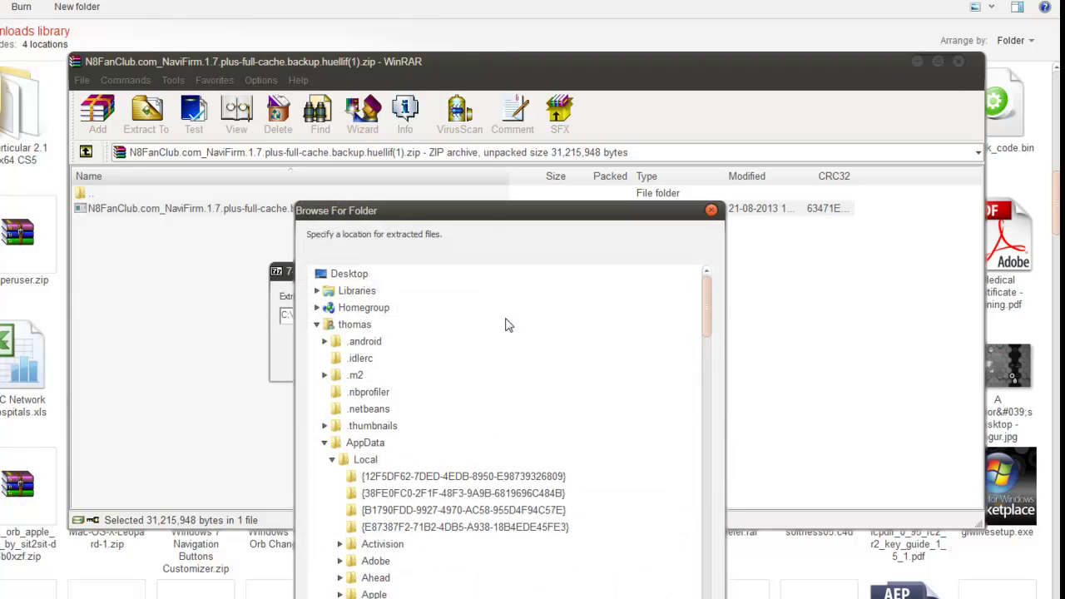
left_click(316, 325)
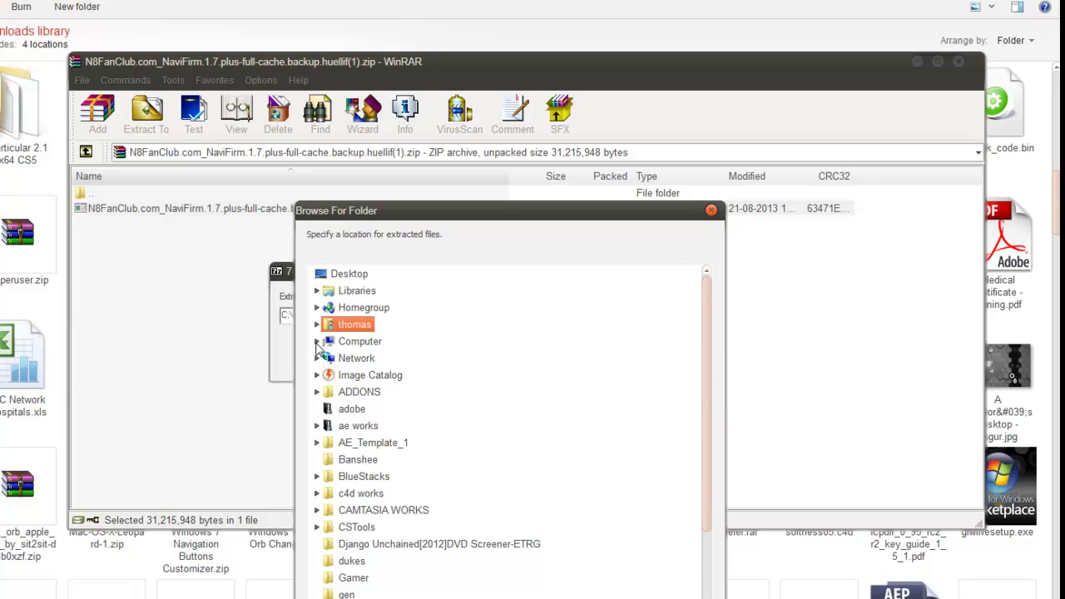
left_click(316, 341)
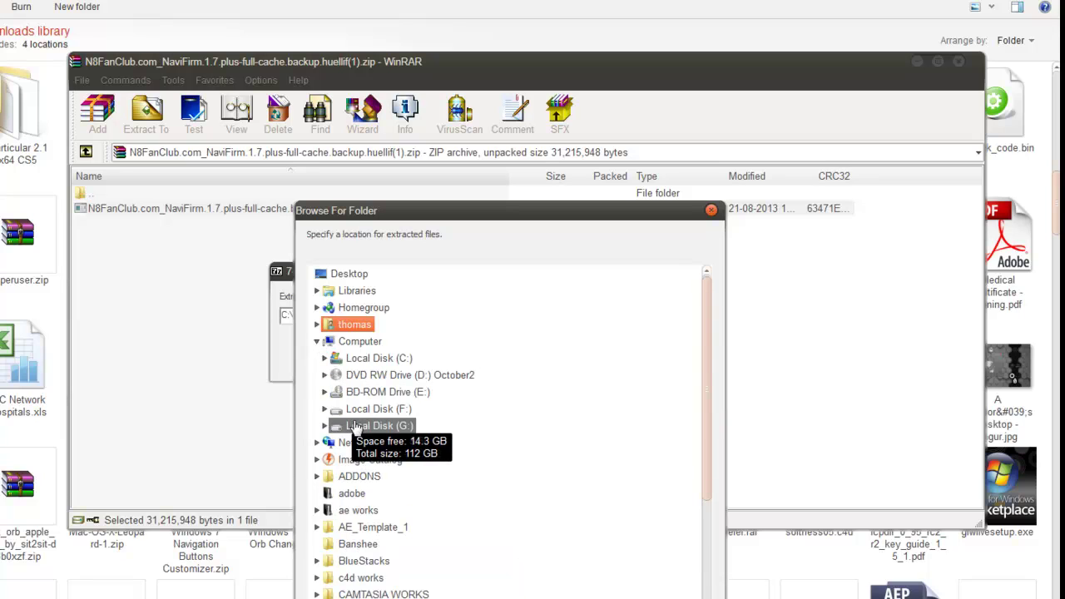
left_click(356, 425)
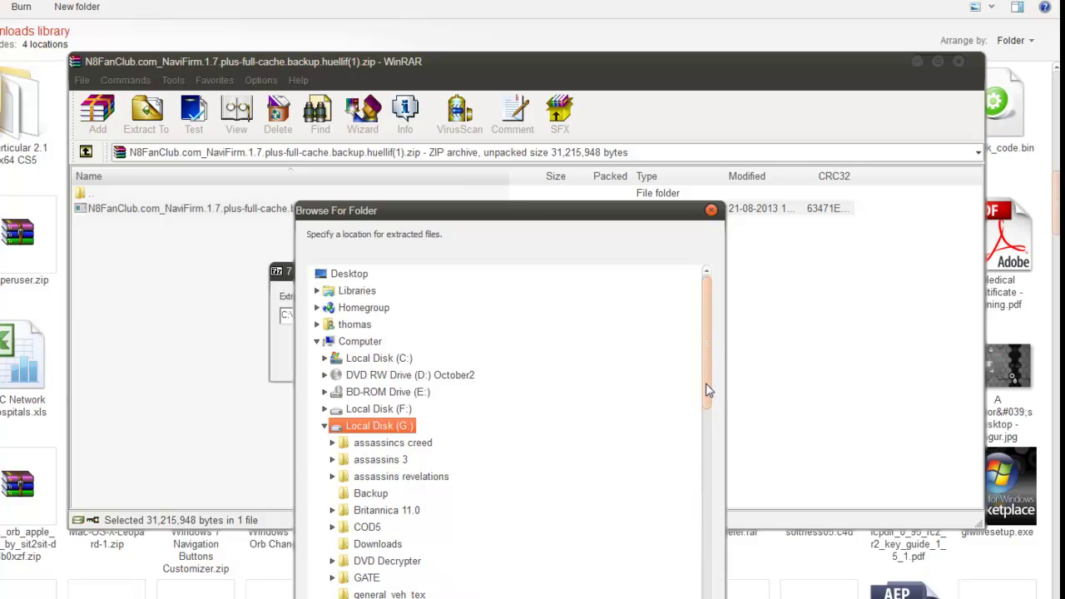
left_click_drag(707, 394, 708, 412)
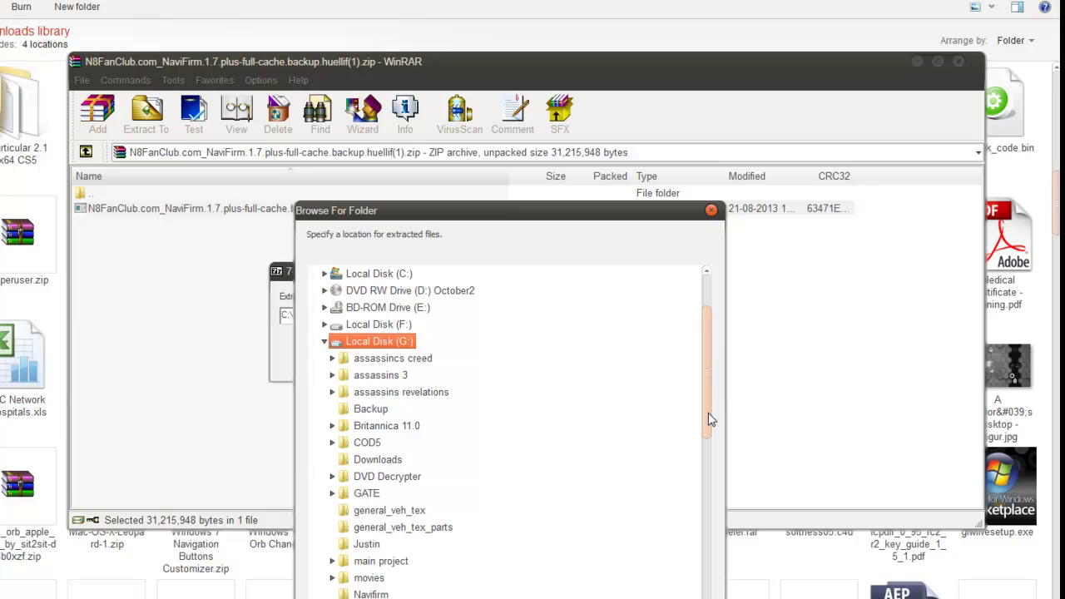
mouse_move(589, 208)
left_mouse_down()
mouse_move(589, 121)
mouse_move(606, 60)
left_mouse_up()
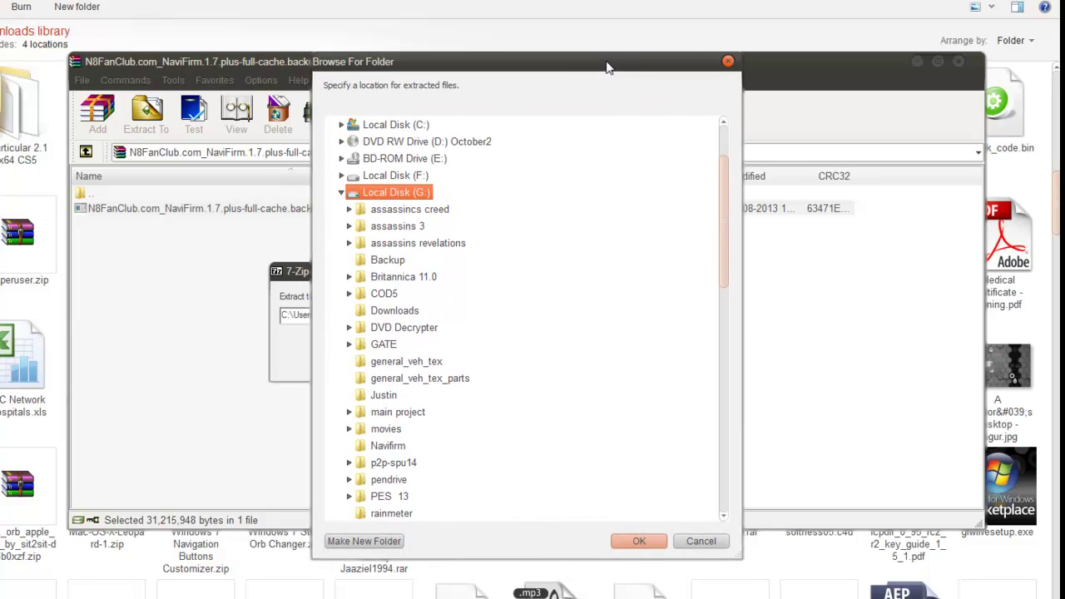
left_click(386, 446)
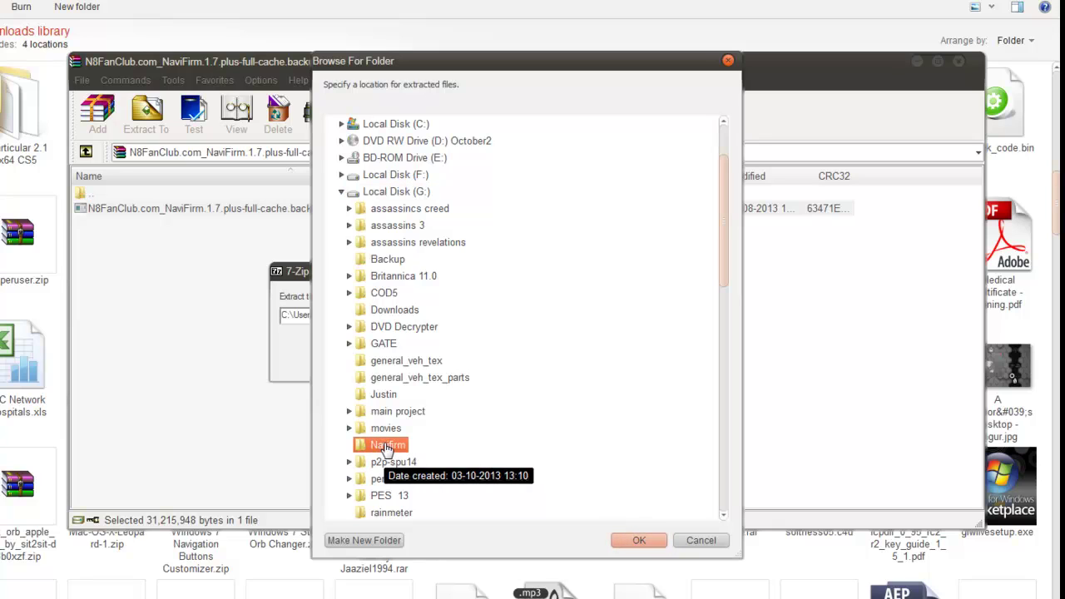
left_click(639, 541)
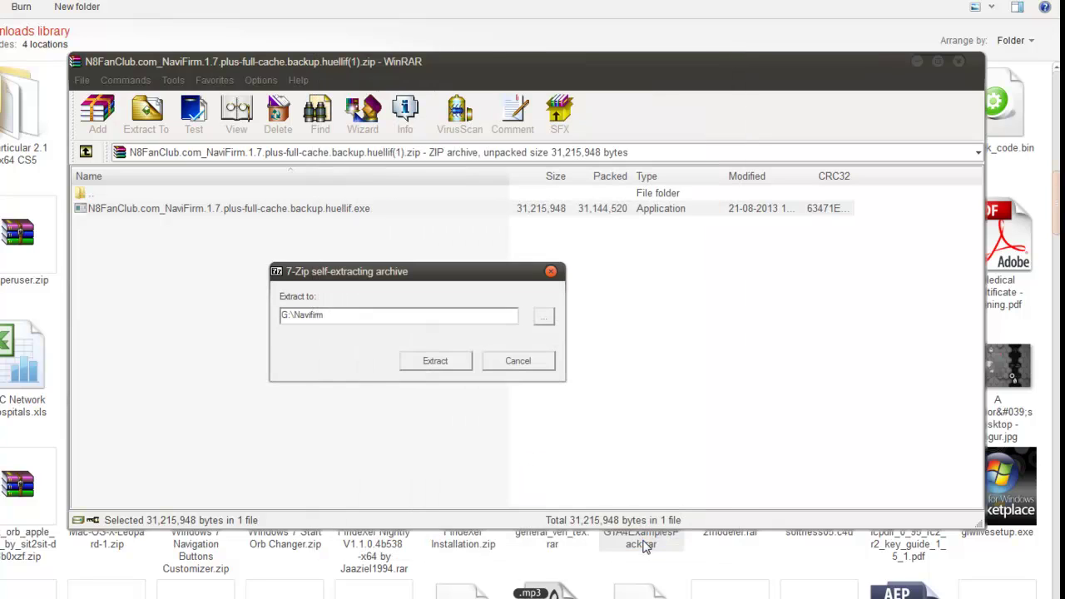
- Extract the archive into G:\Navifirm, then close WinRAR when finished
left_click(436, 363)
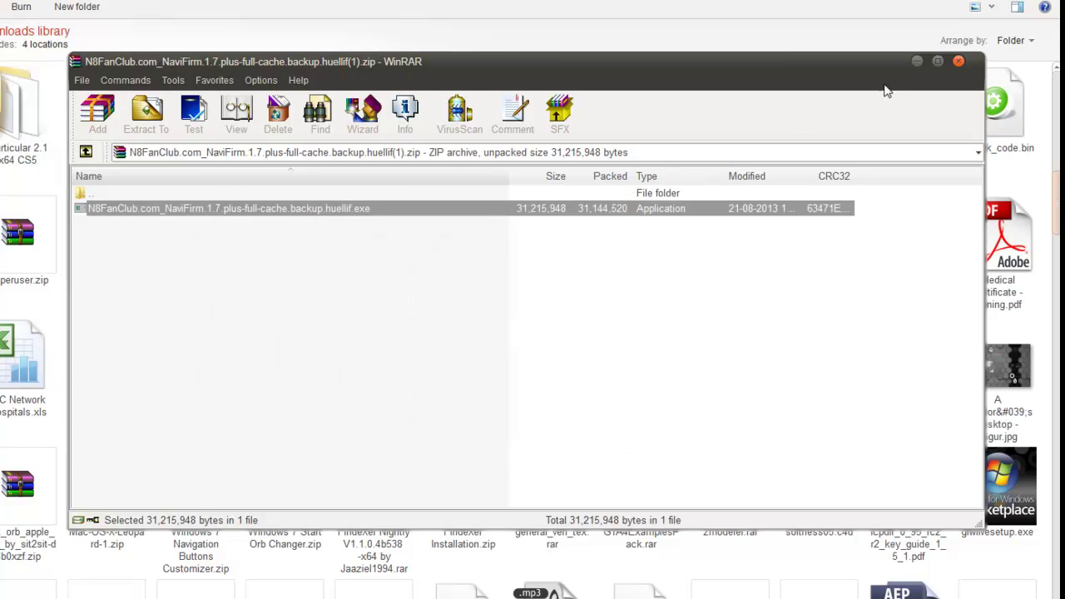
left_click(957, 62)
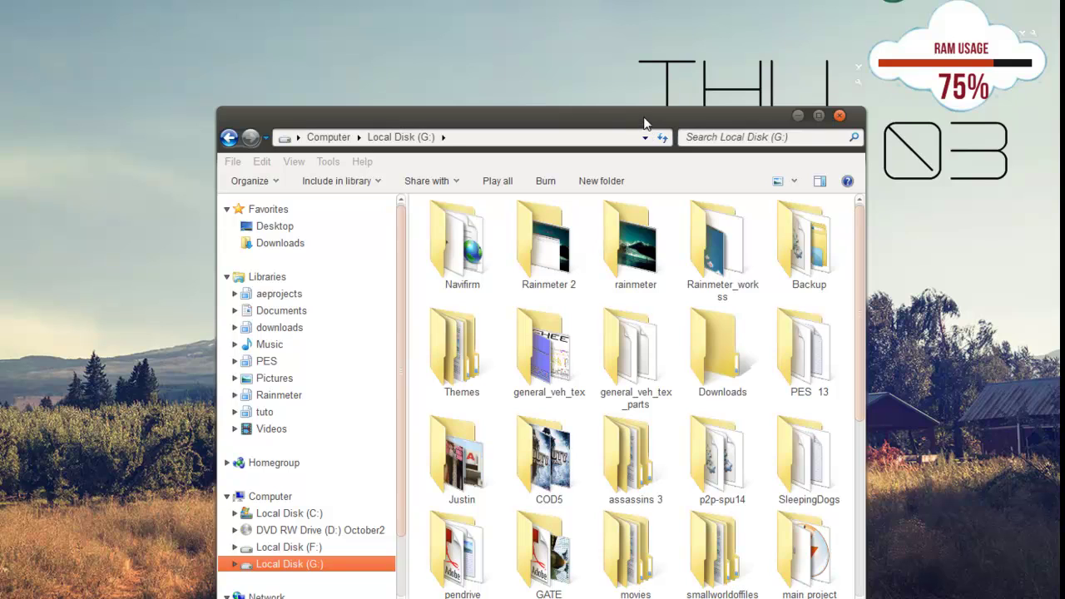
- Open G:\Navifirm and check the extracted files' total size (about 234 MB, 2,555 files)
left_click_drag(645, 123, 612, 7)
double_click(436, 122)
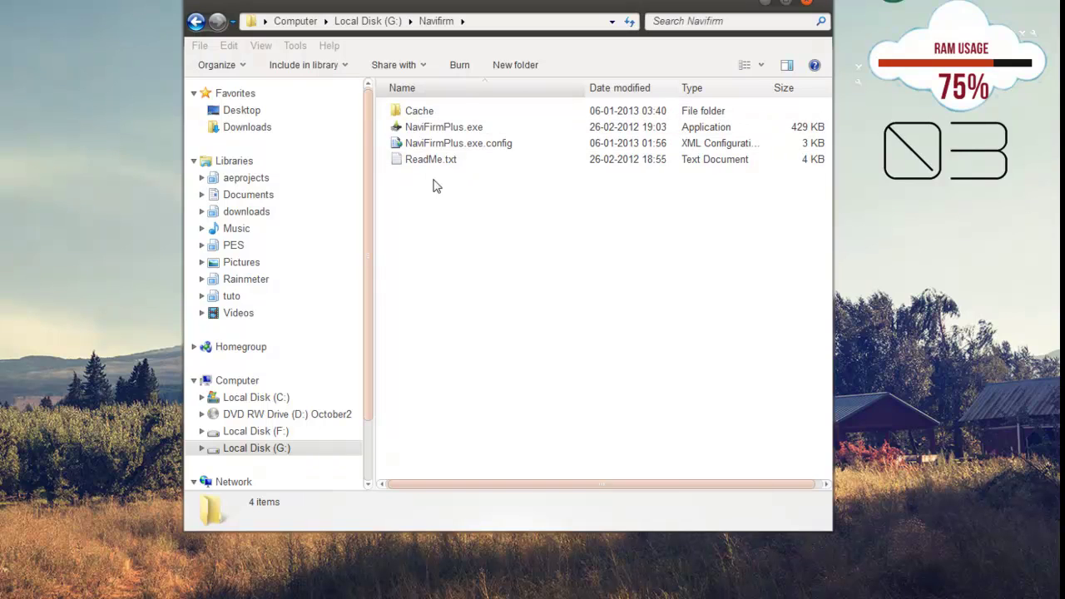
left_click_drag(435, 185, 422, 110)
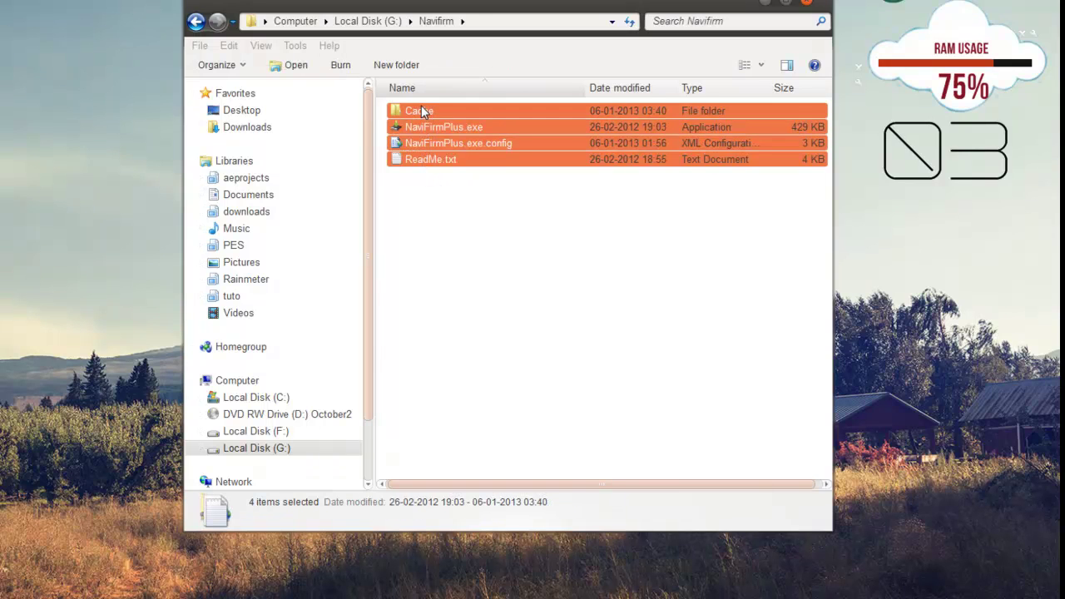
right_click(421, 111)
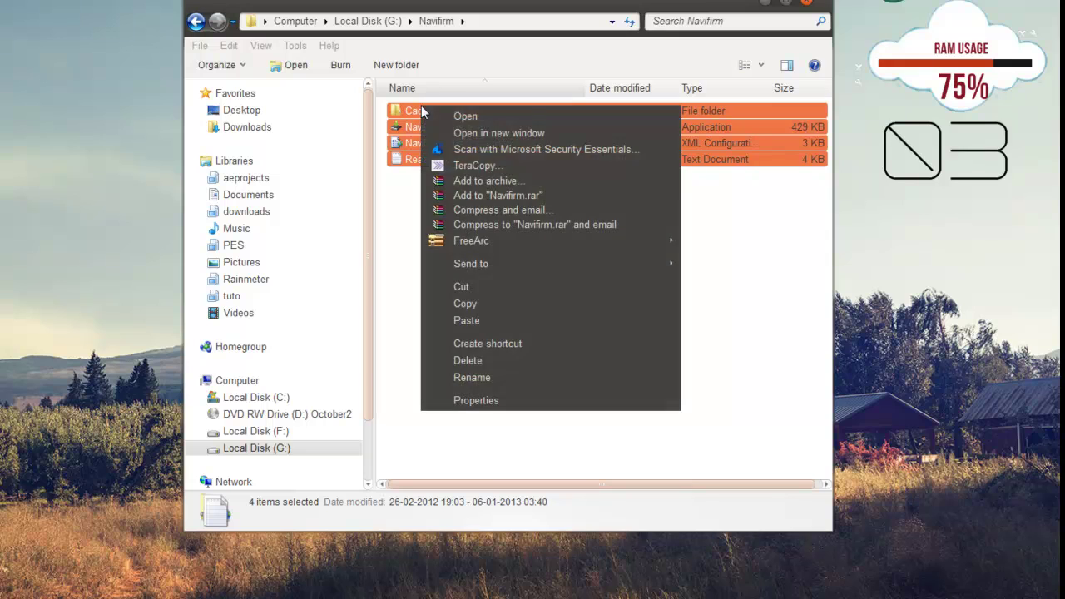
left_click(490, 400)
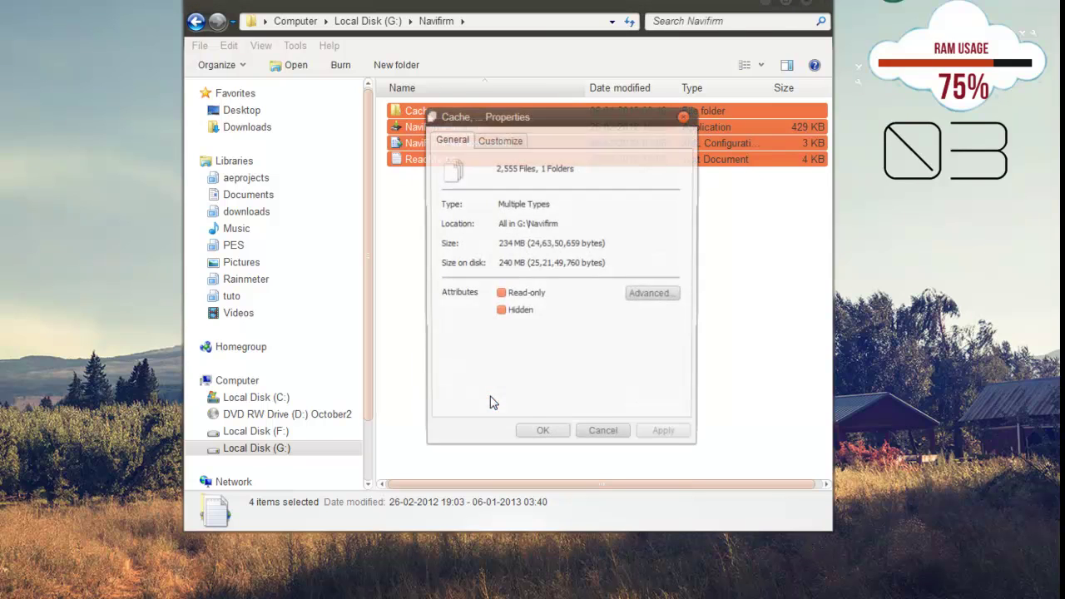
left_click(685, 117)
left_click(649, 253)
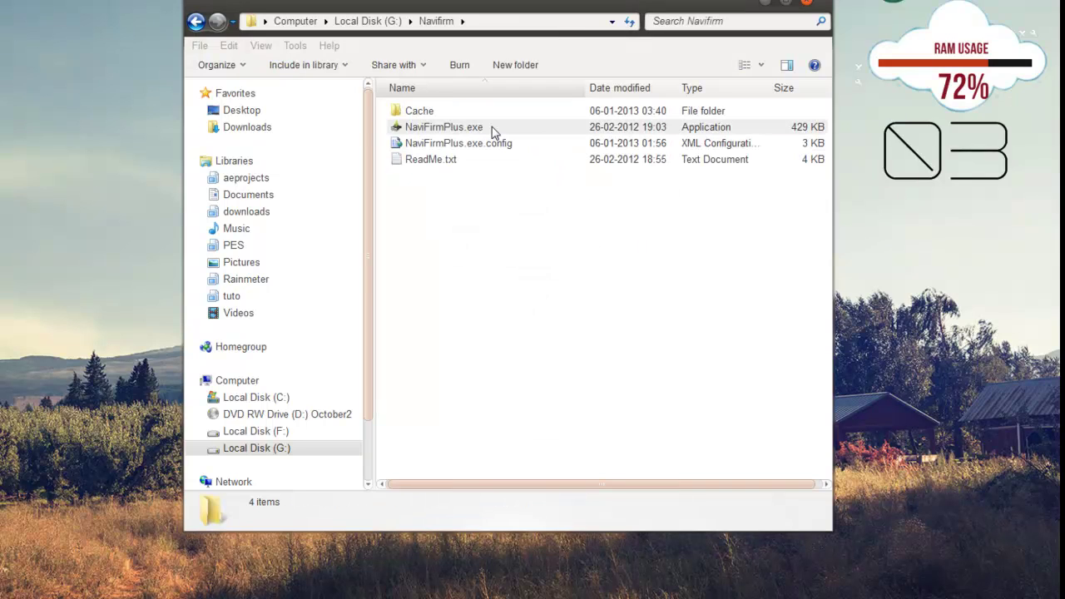
mouse_move(444, 127)
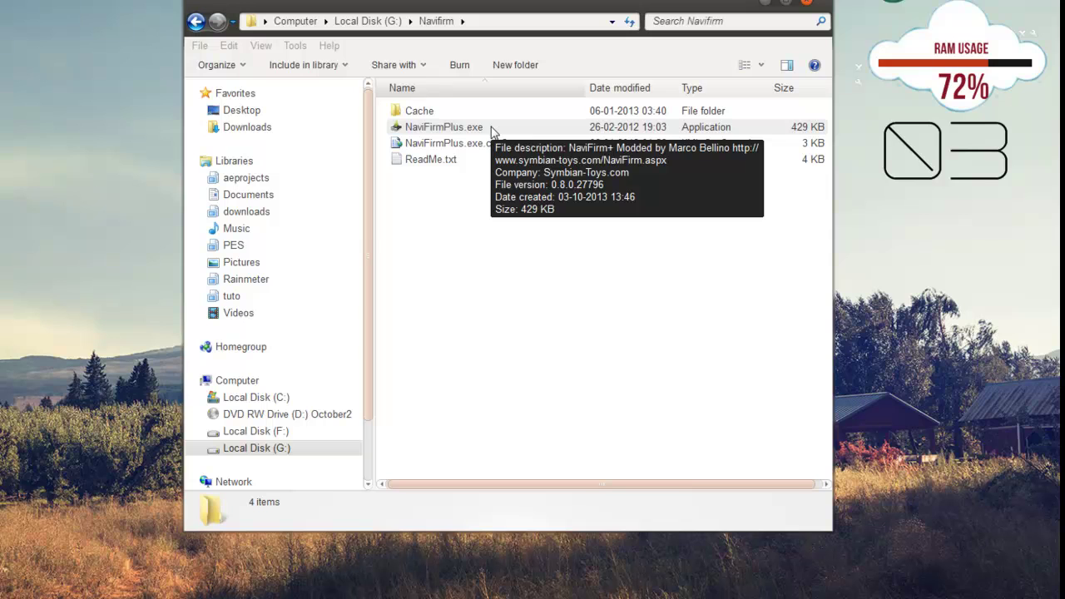
- Launch NaviFirm Plus, clear the product filter, and widen the Products list
double_click(466, 127)
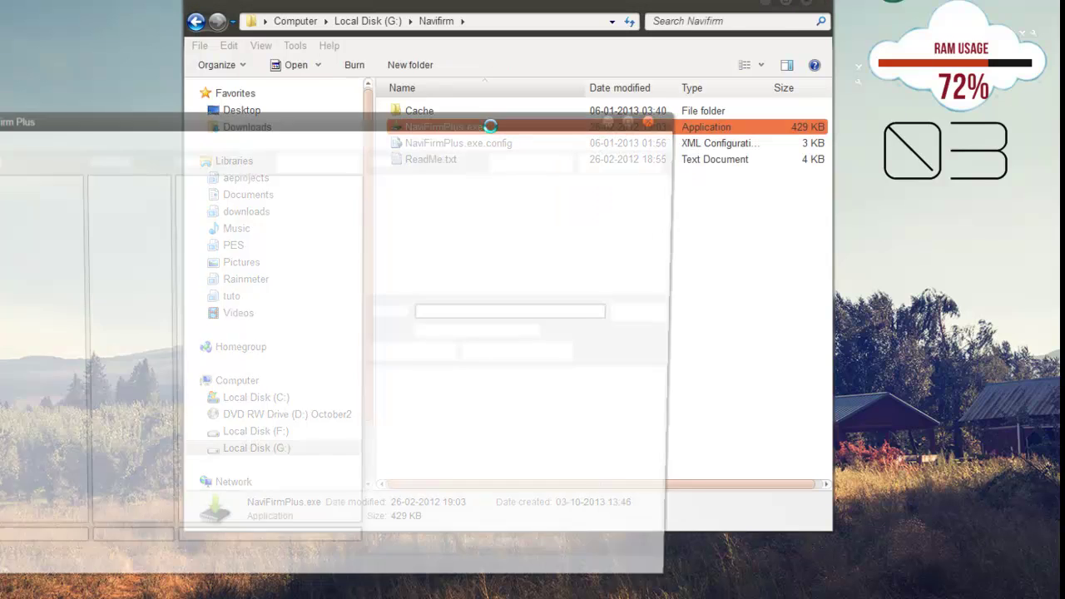
left_click_drag(491, 126, 674, 40)
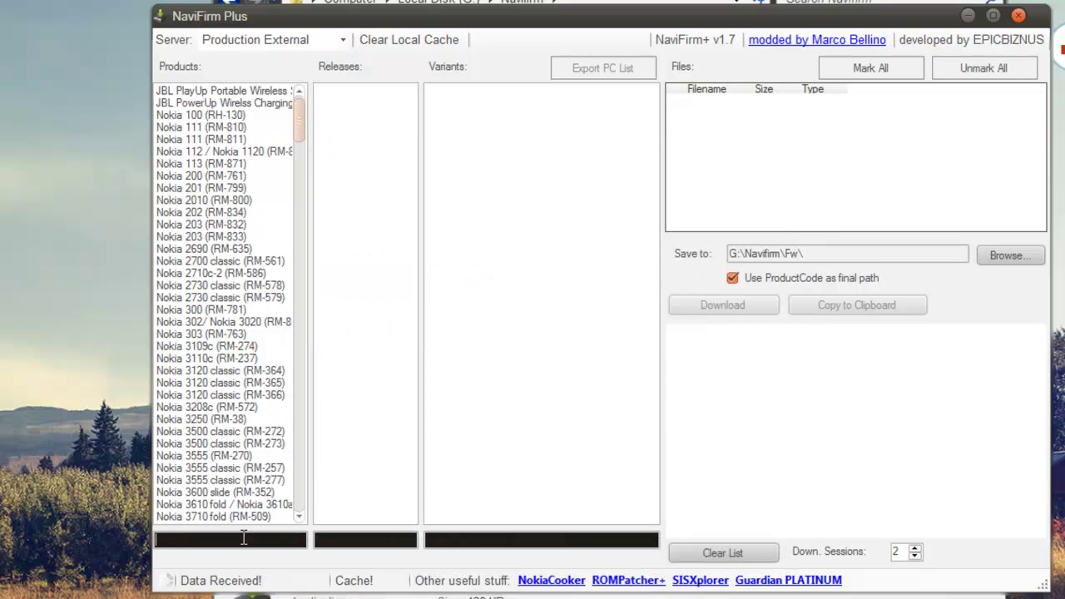
type("lu")
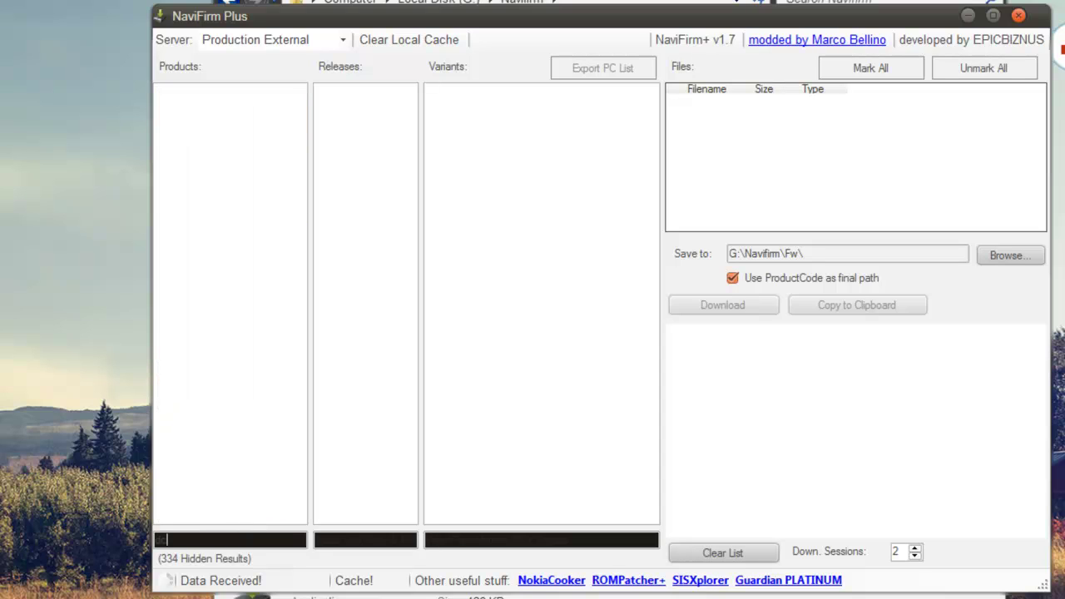
key("BackSpace")
key("BackSpace")
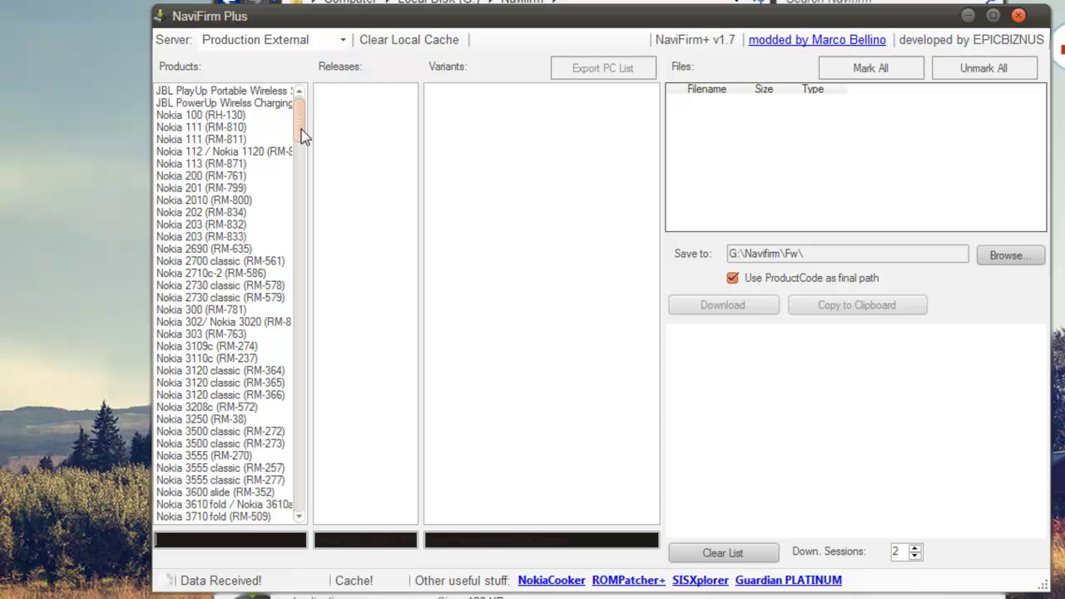
mouse_move(302, 133)
left_mouse_down()
mouse_move(302, 205)
mouse_move(302, 190)
left_mouse_up()
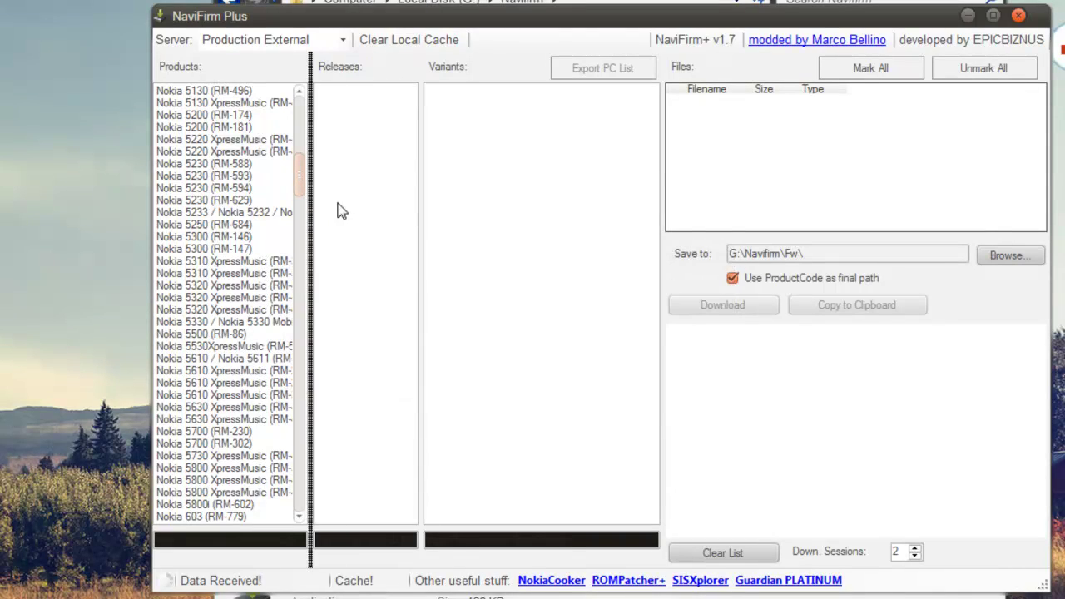
left_click_drag(341, 211, 344, 204)
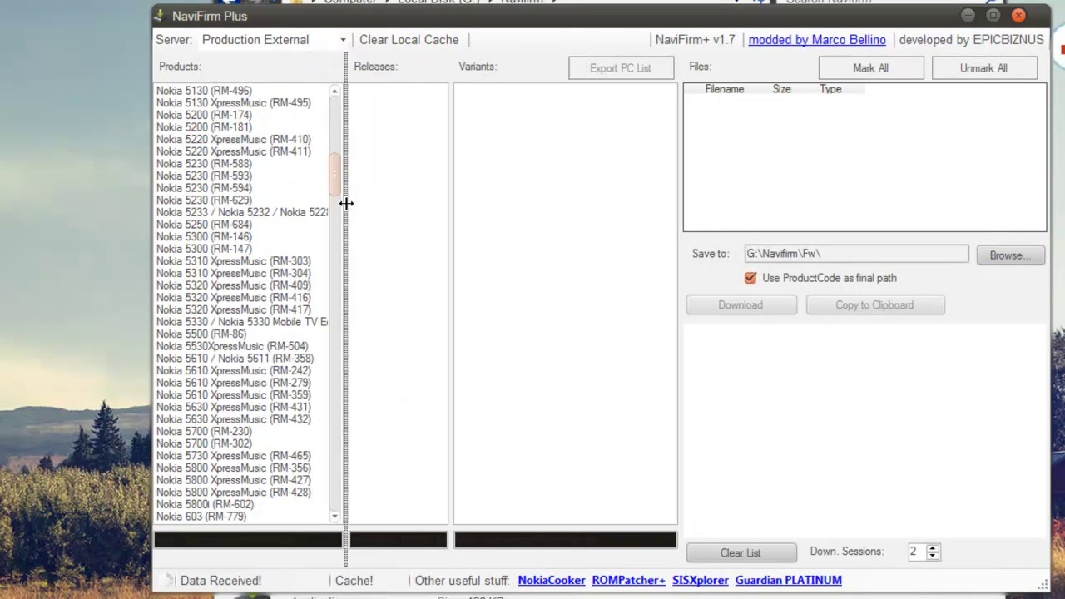
- Select 5310 XpressMusic (RM-303), release 10.10, and variant EURO-C UK Sakura Red (0546966)
left_click(285, 263)
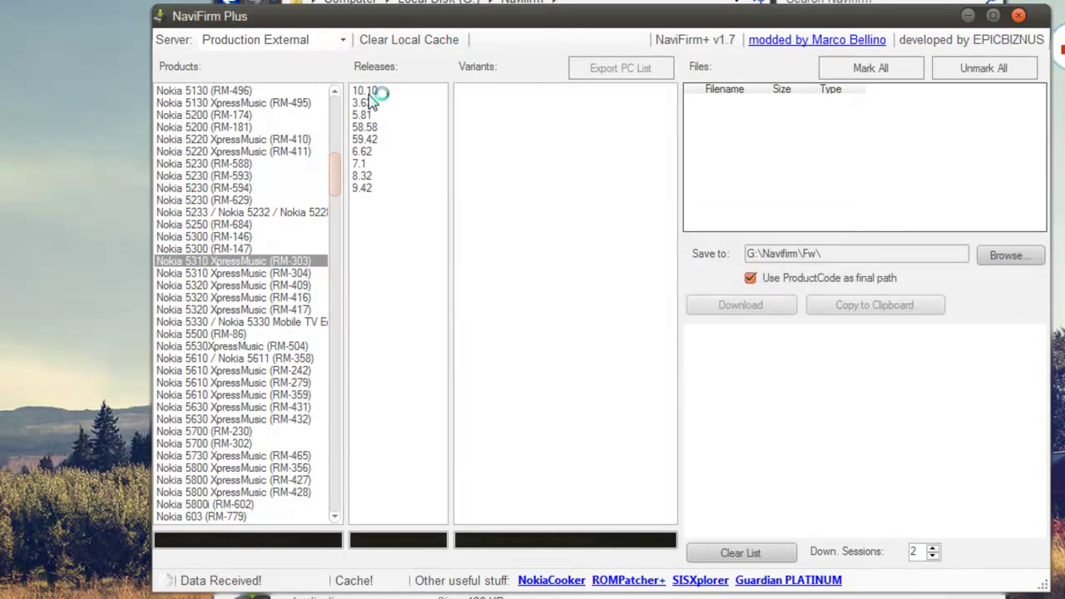
left_click(370, 92)
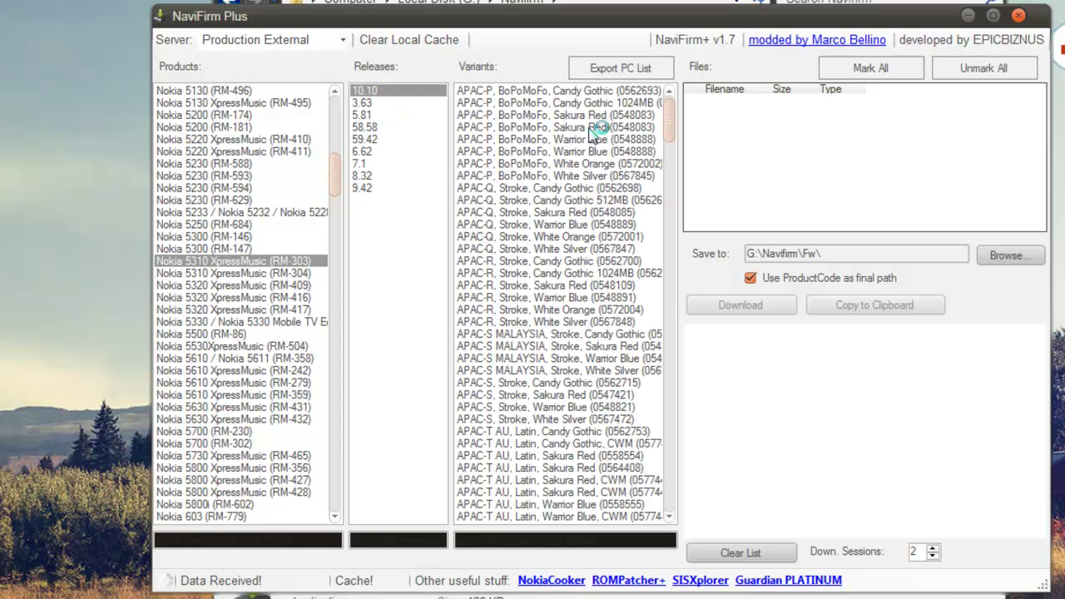
left_click_drag(671, 116, 668, 209)
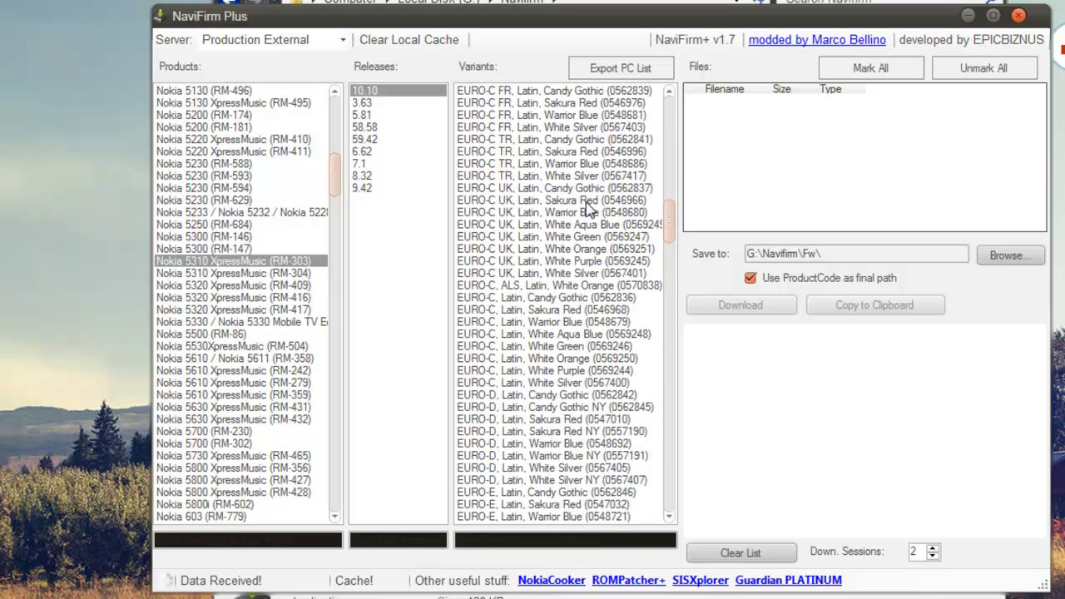
left_click(585, 200)
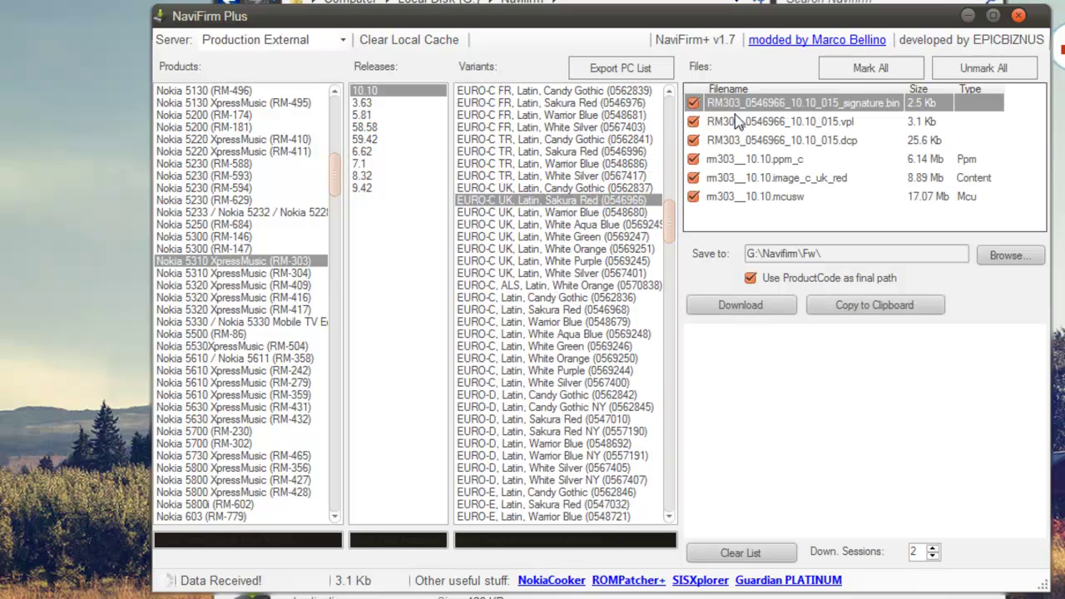
left_click(732, 304)
- Start the download of the six marked 5310 firmware files (signature, VPL, DCP, PPM)
left_click(726, 306)
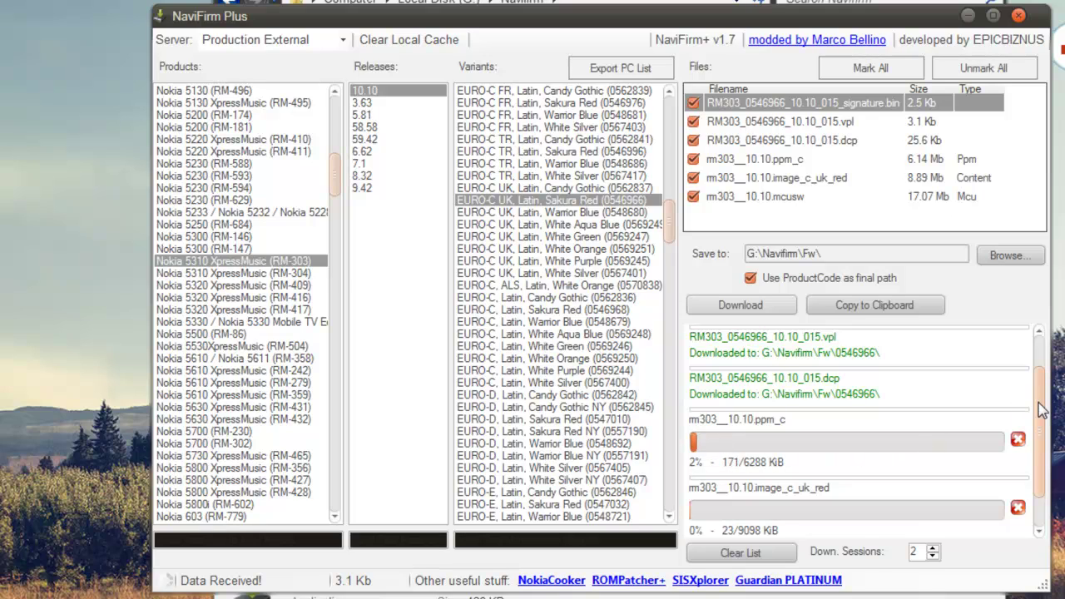
left_click_drag(1043, 409, 1043, 385)
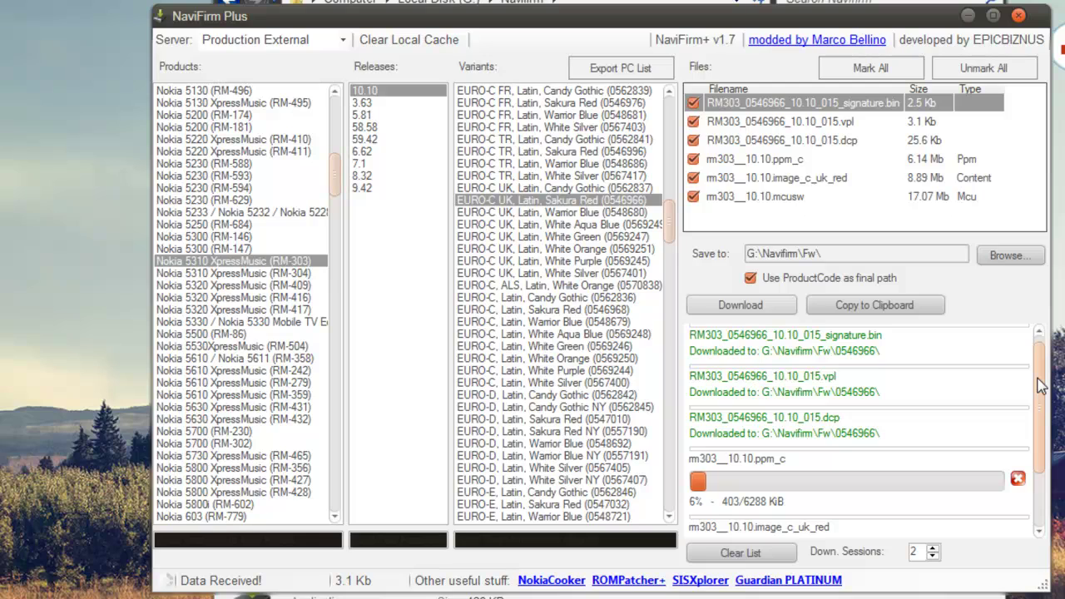